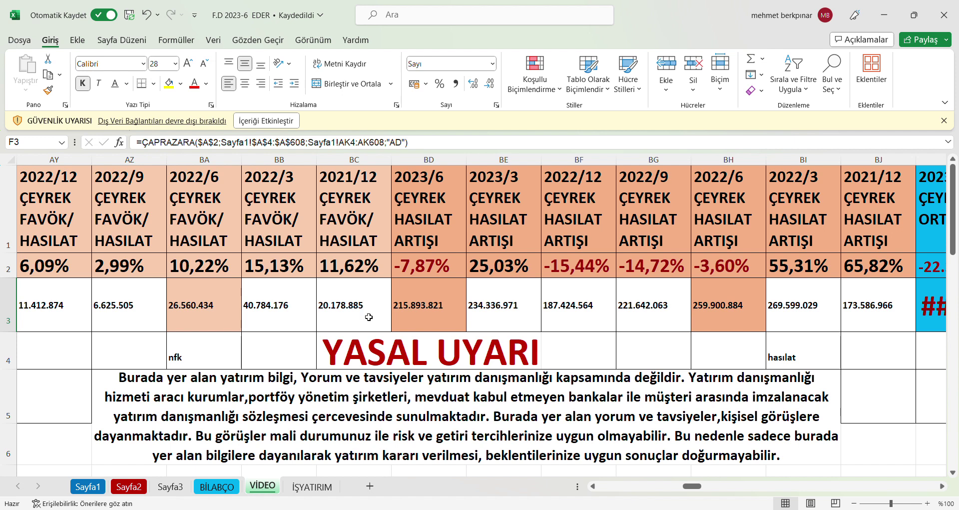
Examine the quarterly FAVÖK/HASILAT ratios for 2023/6 back to 2021/12 in columns AW to BC.
click(411, 308)
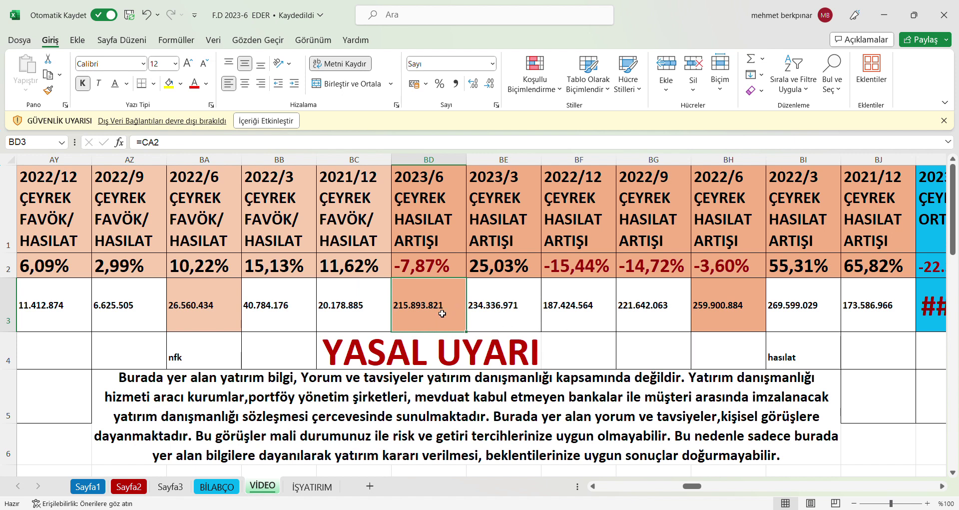
key(Left)
key(Left)
key(Left)
key(Left)
key(Left)
key(Left)
key(Left)
key(Left)
key(Left)
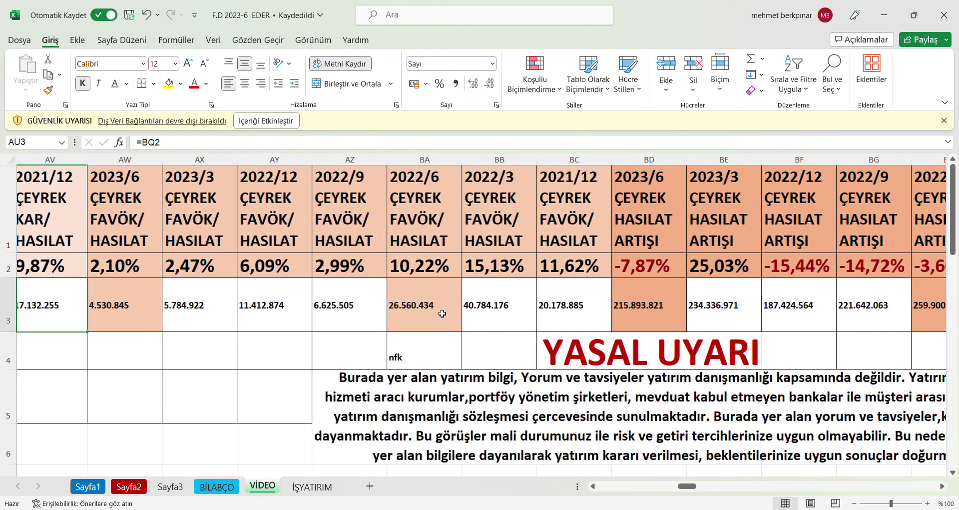
key(Left)
key(Left)
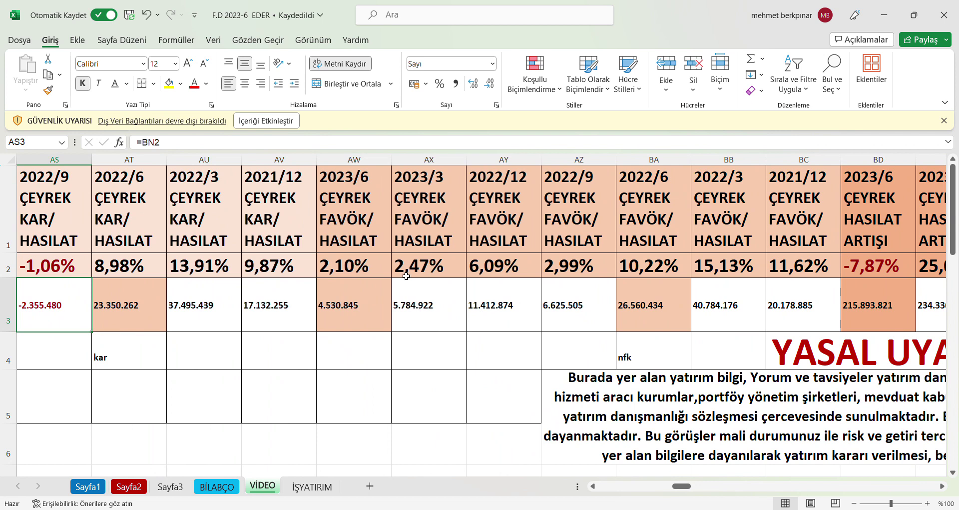
Examine the quarterly KAR/HASILAT ratios for 2023/6 back to 2021/12 in columns AP to AV.
click(369, 300)
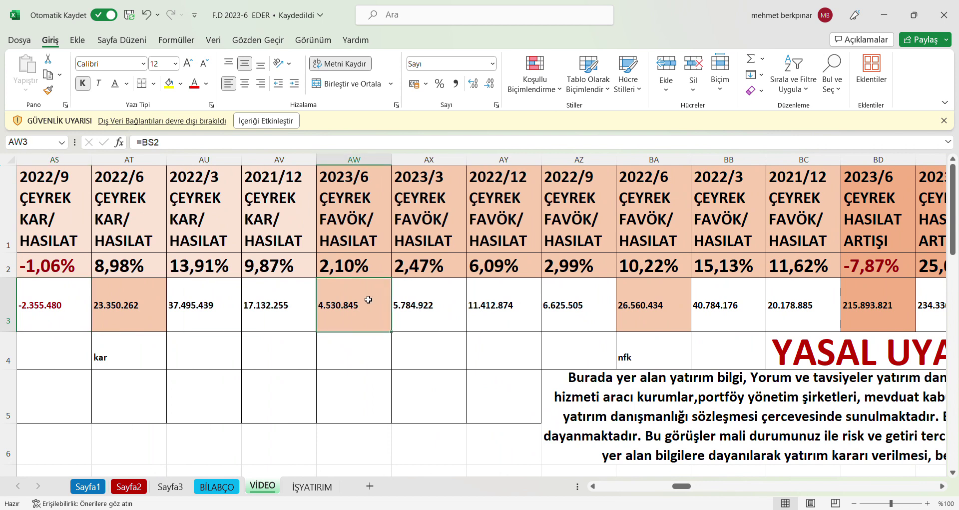
key(Left)
key(Left)
key(Left)
key(Left)
key(Left)
key(Left)
key(Left)
key(Left)
key(Left)
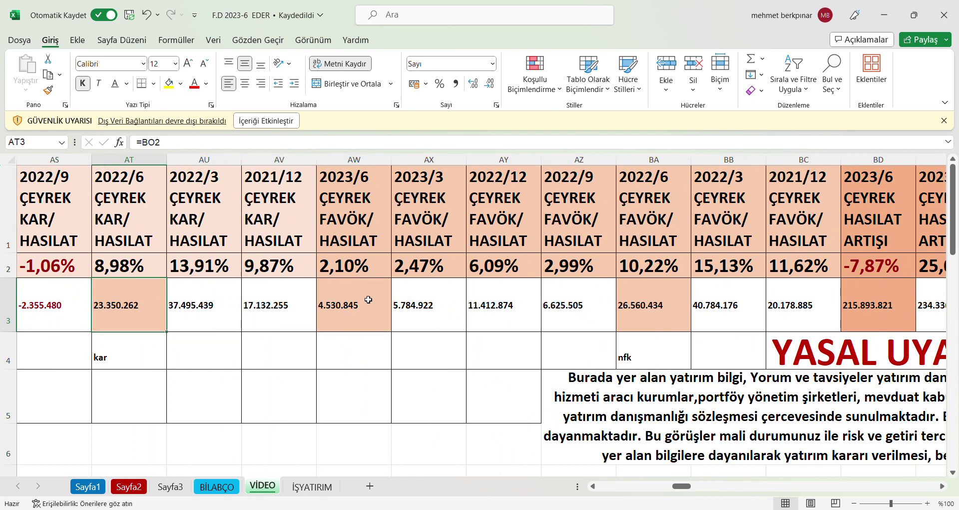
key(Left)
key(Left)
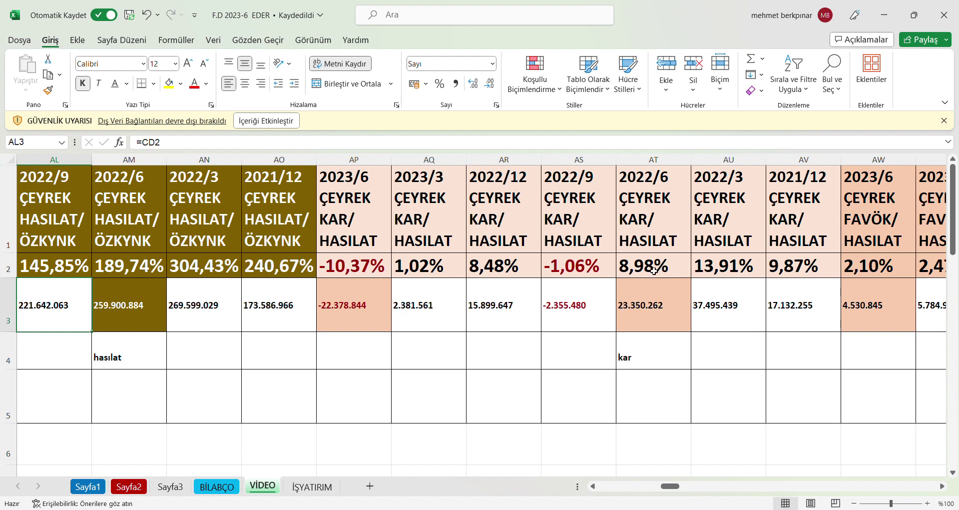
Examine the quarterly HASILAT/ÖZKYNK ratios for 2023/6 back to 2021/12 in columns AI to AO.
click(380, 321)
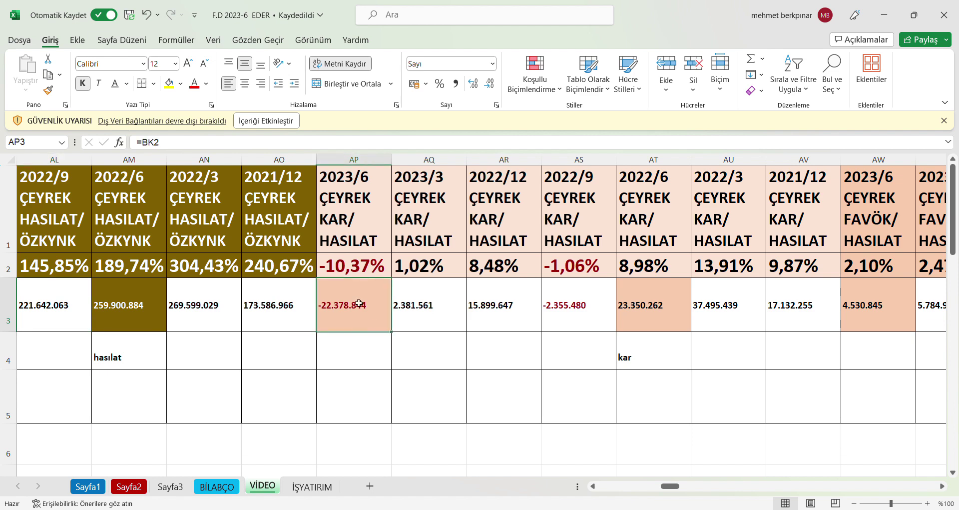
key(Left)
key(Left)
key(Left)
key(Left)
key(Left)
key(Left)
key(Left)
key(Left)
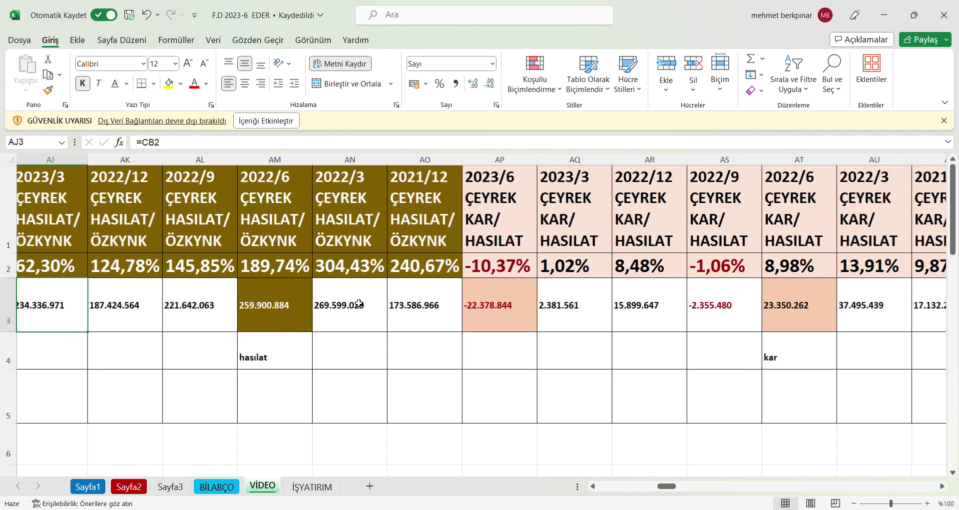
key(Left)
key(Left)
key(Left)
key(Left)
key(Left)
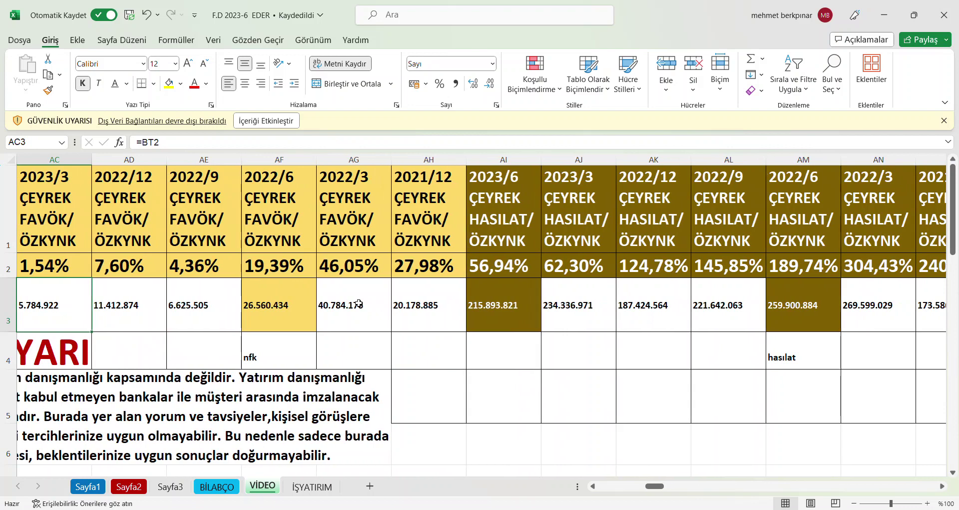
key(Right)
key(Right)
key(Right)
key(Right)
key(Right)
key(Right)
key(Right)
key(Right)
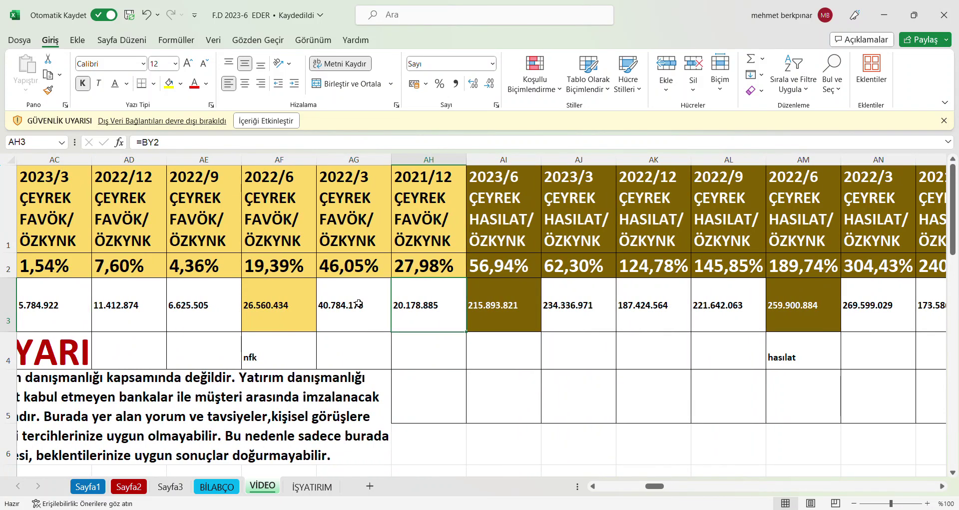
key(Right)
key(Right)
key(Right)
key(Right)
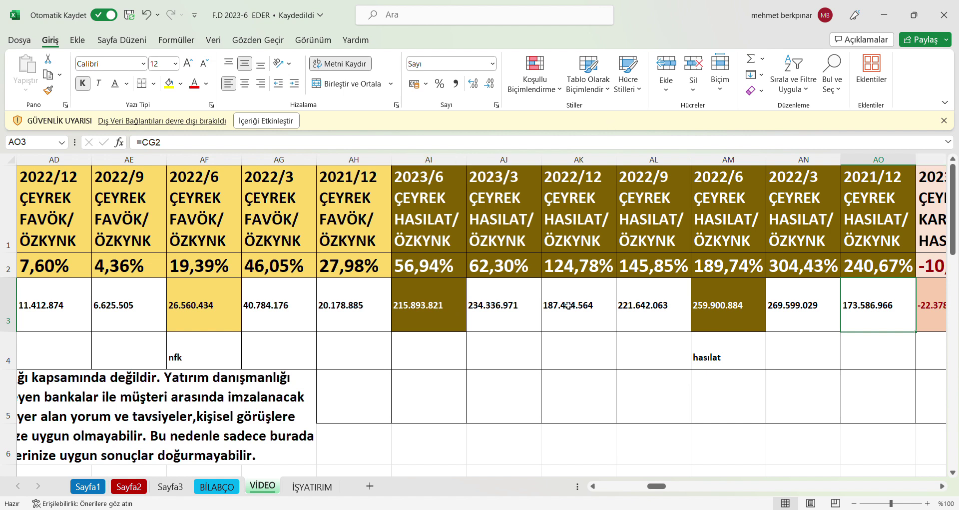
Examine the quarterly FAVÖK/ÖZKYNK ratios for 2023/6 back to 2021/12 in columns AB to AH.
click(439, 305)
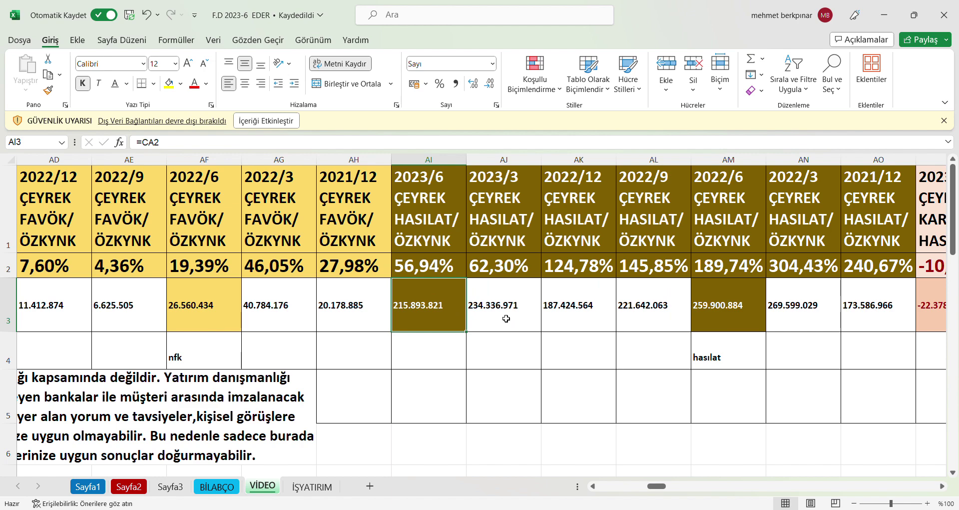
key(Left)
key(Left)
key(Left)
key(Left)
key(Left)
key(Left)
key(Left)
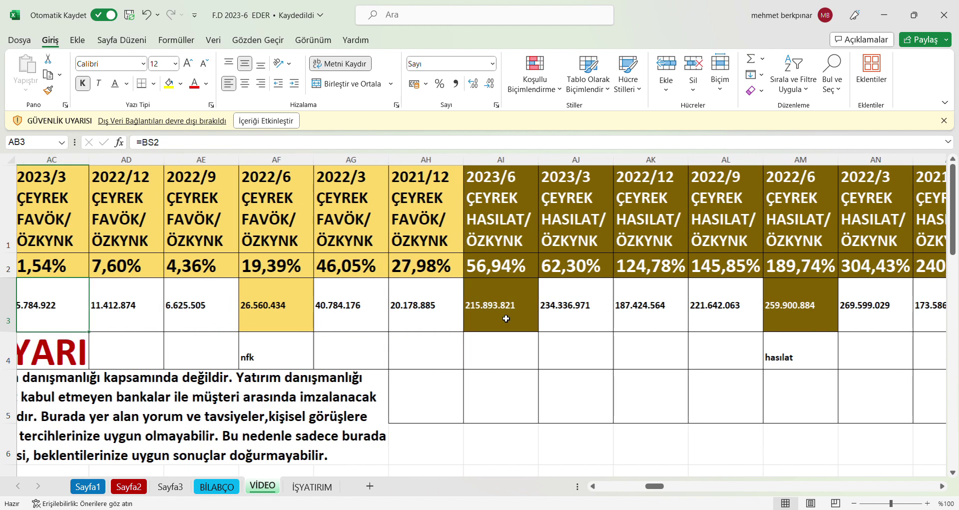
key(Left)
key(Left)
key(Left)
key(Left)
key(Left)
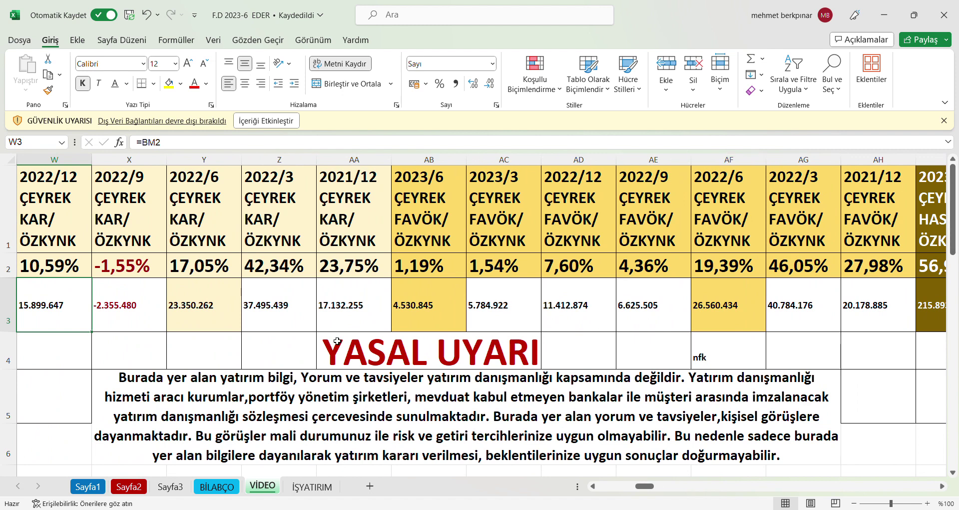
Examine the quarterly KAR/ÖZKYNK ratios for 2023/6 back to 2021/12 in columns U to AA.
click(439, 307)
key(Left)
key(Left)
key(Left)
key(Left)
key(Left)
key(Left)
key(Left)
key(Left)
key(Left)
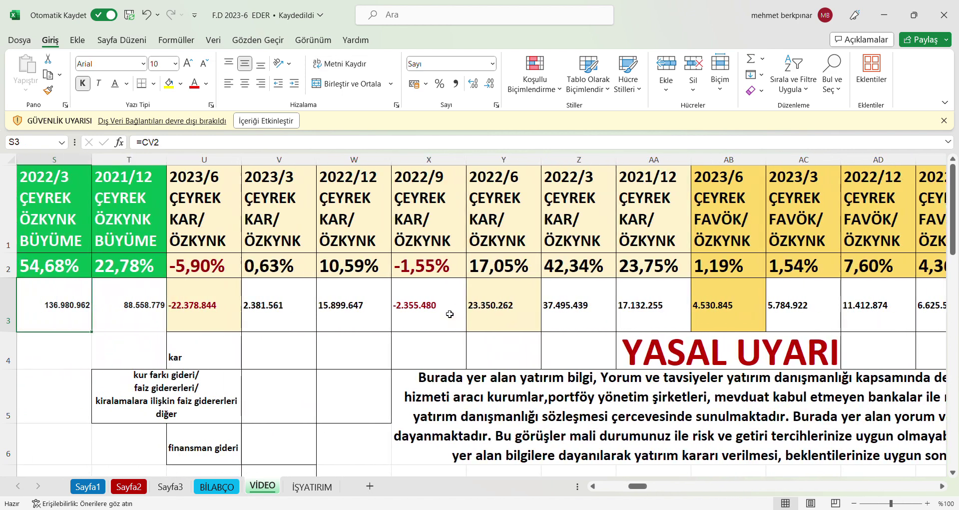
key(Left)
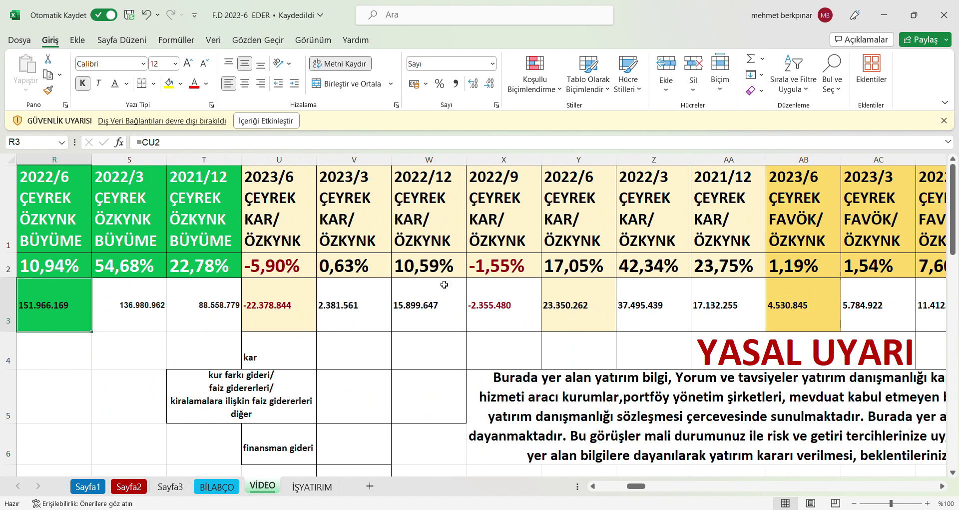
Examine the quarterly ÖZKYNK BÜYÜME figures in columns N to T and the revaluation gains noted beneath them.
click(302, 306)
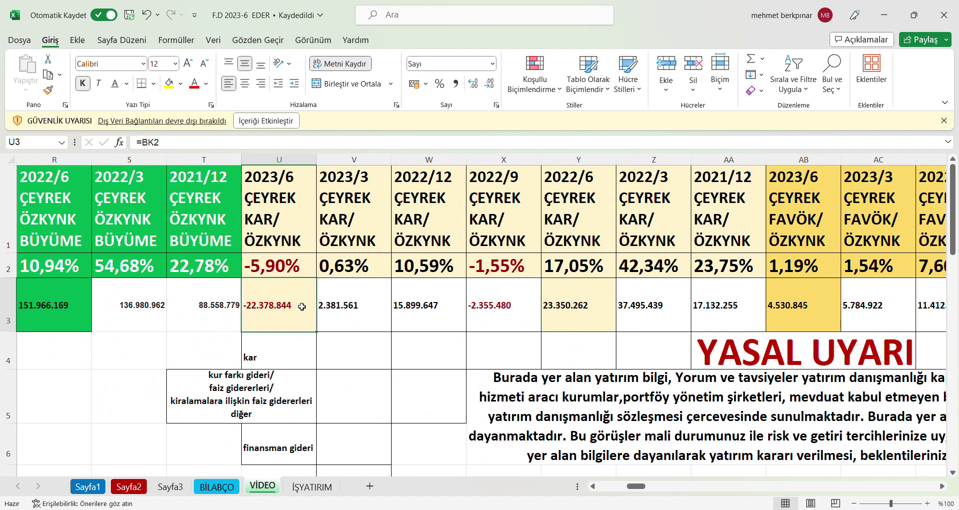
key(Left)
key(Left)
key(Left)
key(Left)
key(Left)
key(Left)
key(Left)
key(Left)
key(Left)
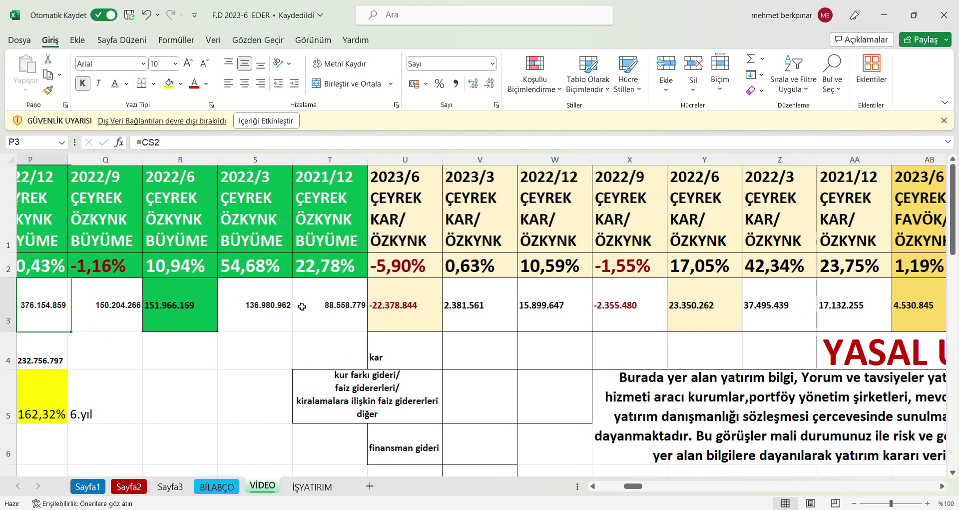
key(Left)
key(Left)
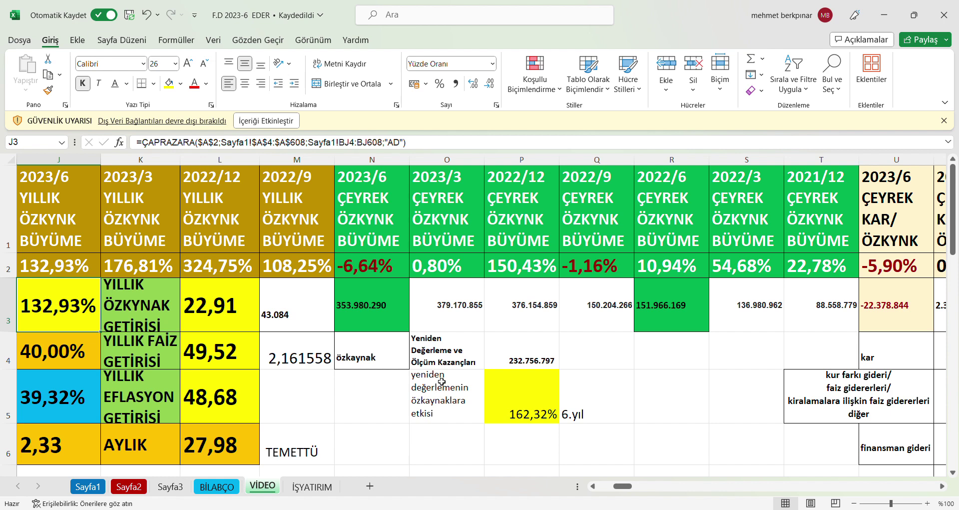
Examine the company's book values, F/K, PD/DD, price and annual return figures in rows 1 to 6 of columns A to M.
click(381, 347)
key(Left)
key(Left)
key(Left)
key(Left)
key(Left)
key(Left)
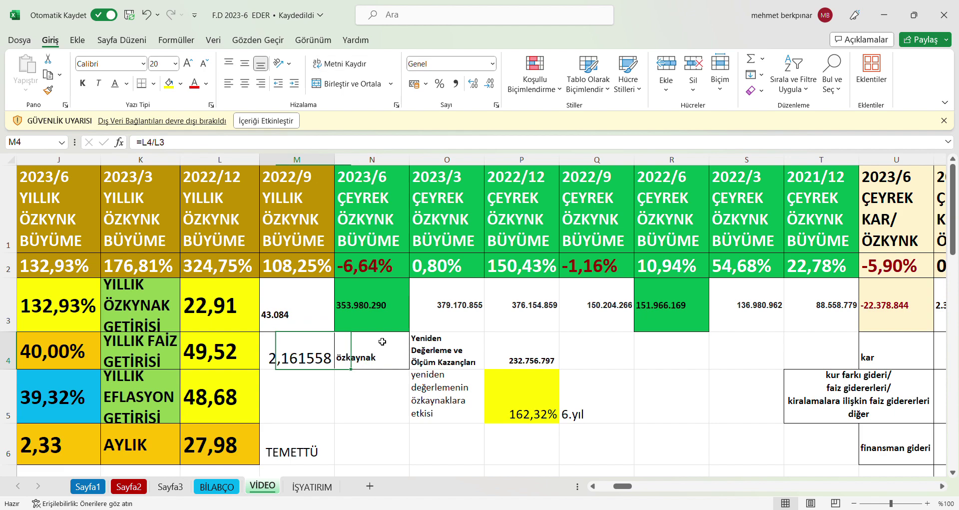
key(Left)
key(Left)
key(Left)
key(Left)
key(Left)
key(Left)
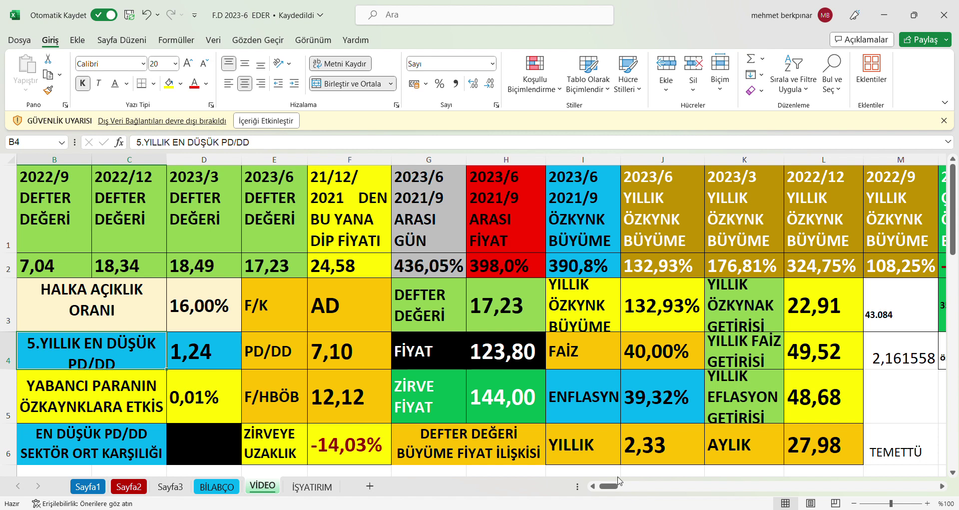
drag(620, 480, 599, 487)
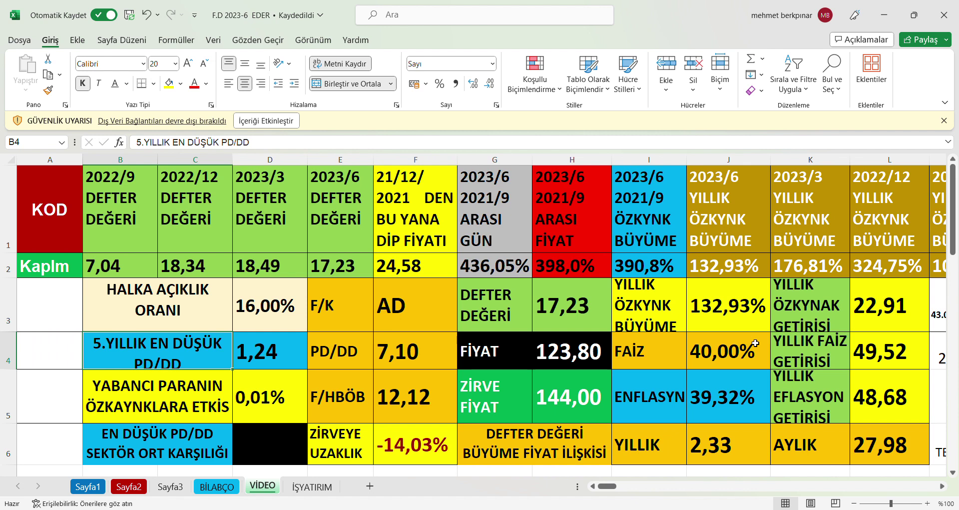
click(938, 485)
click(938, 485)
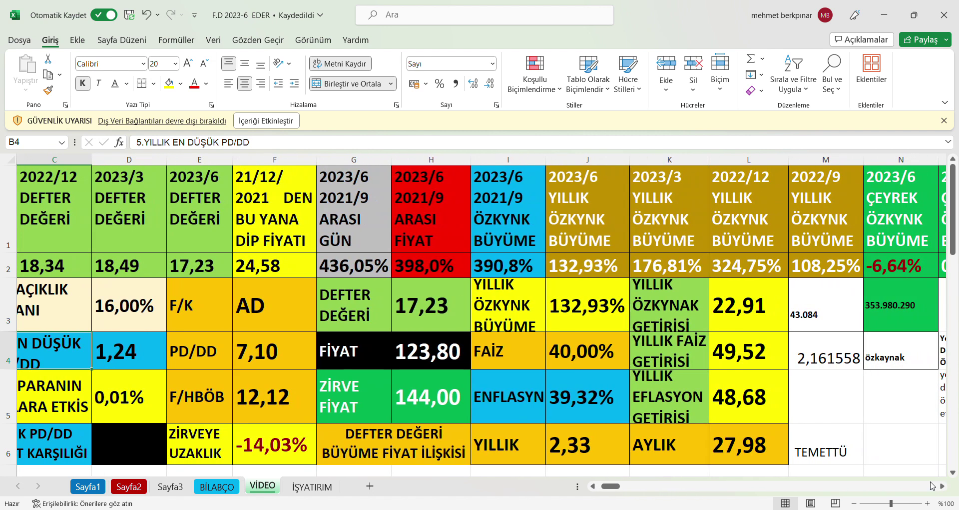